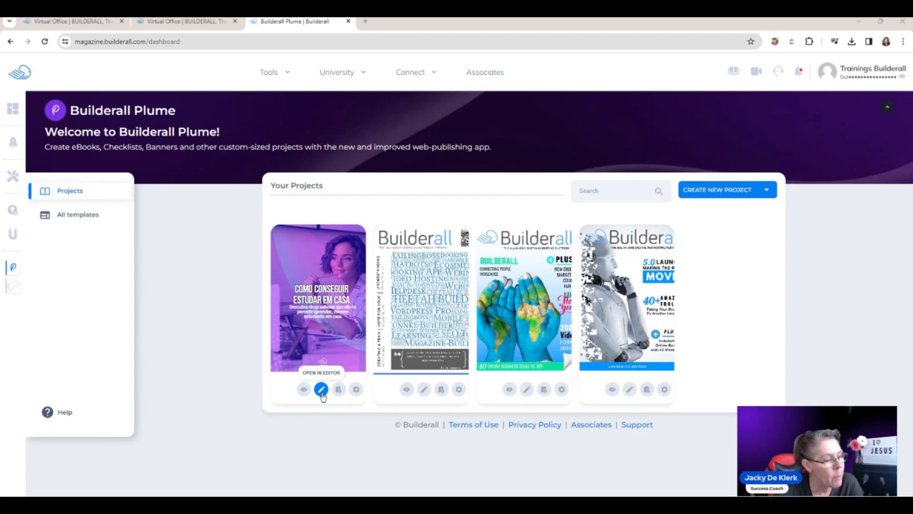
Open the COMO CONSEGUIR ESTUDAR EM CASA project in the editor and browse its pages, ending on the cover
{"action": "left_click", "coordinate": [321, 390]}
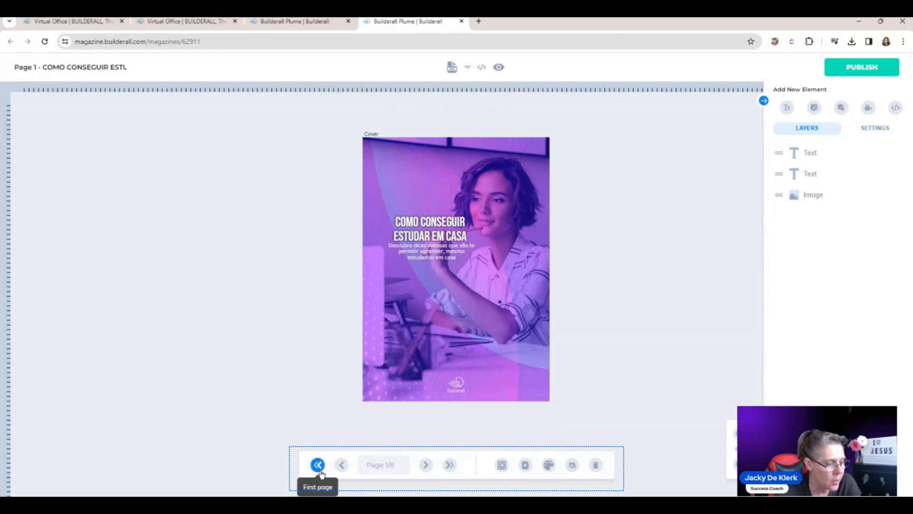
{"action": "left_click", "coordinate": [449, 465]}
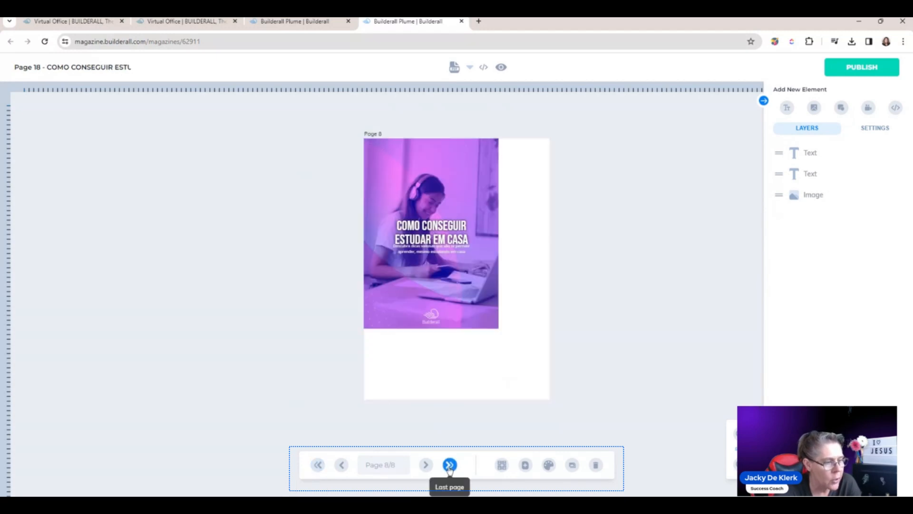
{"action": "left_click", "coordinate": [319, 464]}
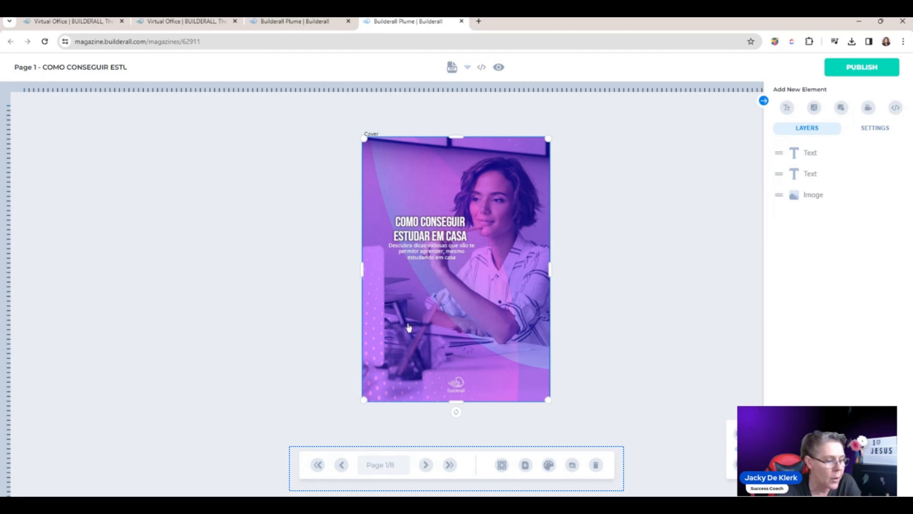
{"action": "left_click", "coordinate": [426, 465]}
{"action": "left_click", "coordinate": [427, 465]}
{"action": "left_click", "coordinate": [426, 465]}
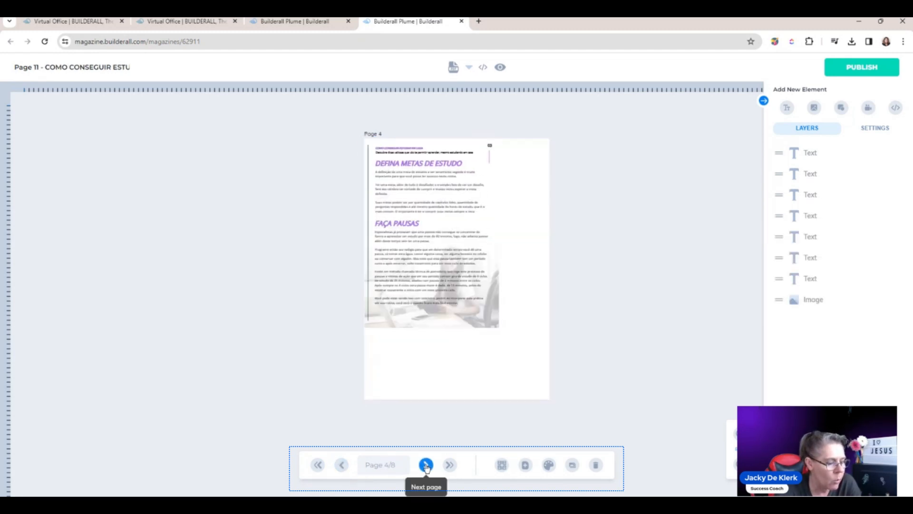
{"action": "left_click", "coordinate": [426, 465]}
{"action": "left_click", "coordinate": [427, 465]}
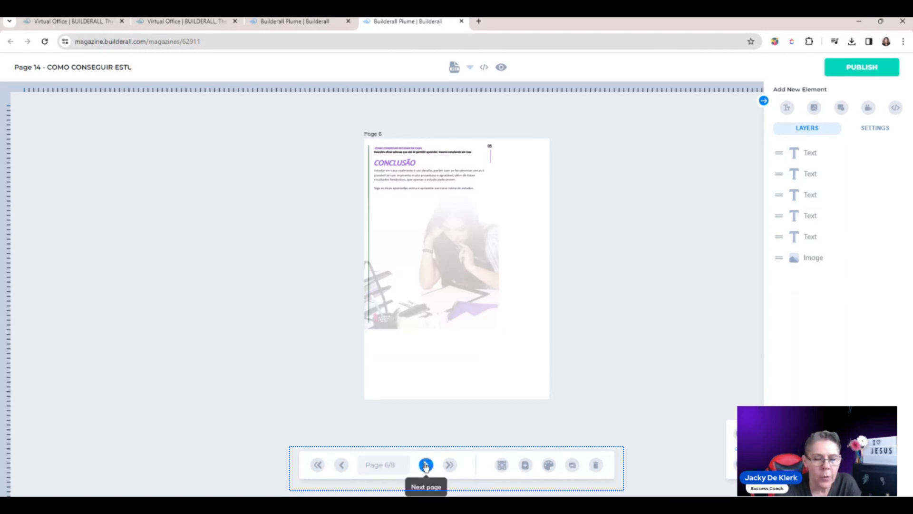
{"action": "left_click", "coordinate": [318, 465]}
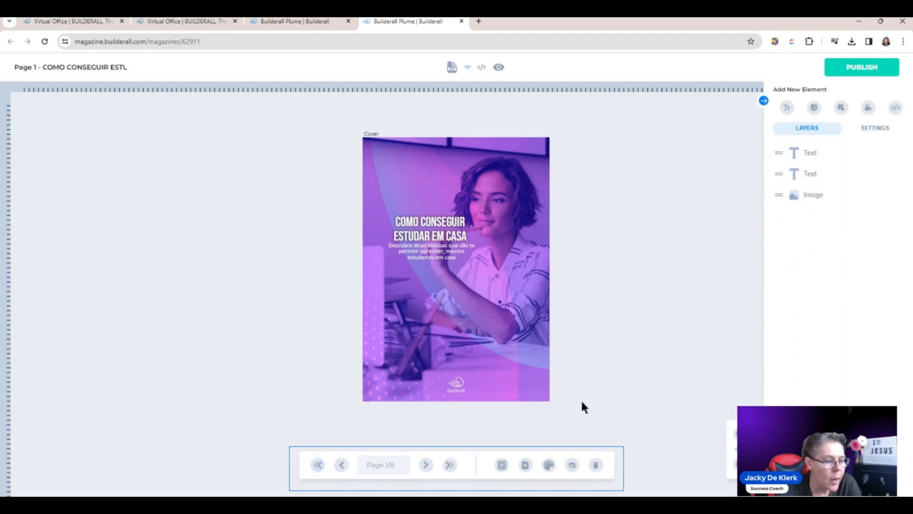
Add a new blank page to the project and set its background color to green
{"action": "left_click", "coordinate": [526, 466]}
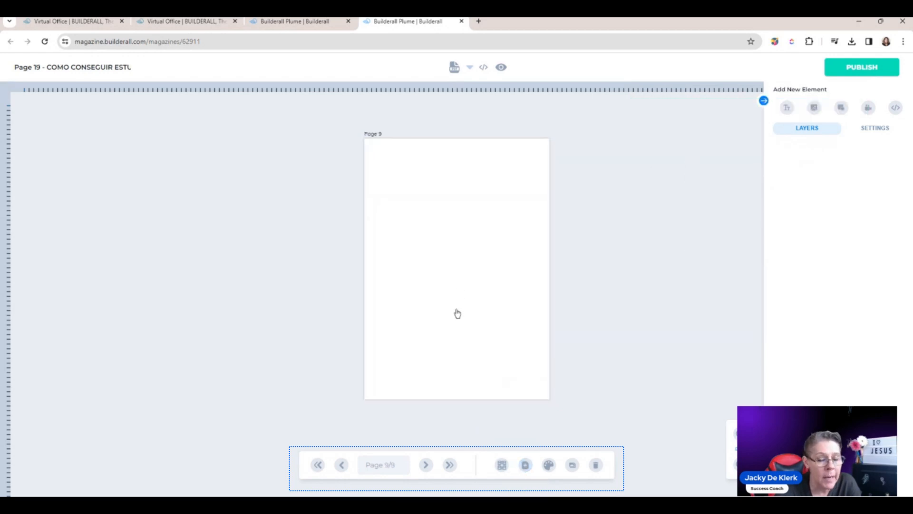
{"action": "left_click", "coordinate": [549, 465]}
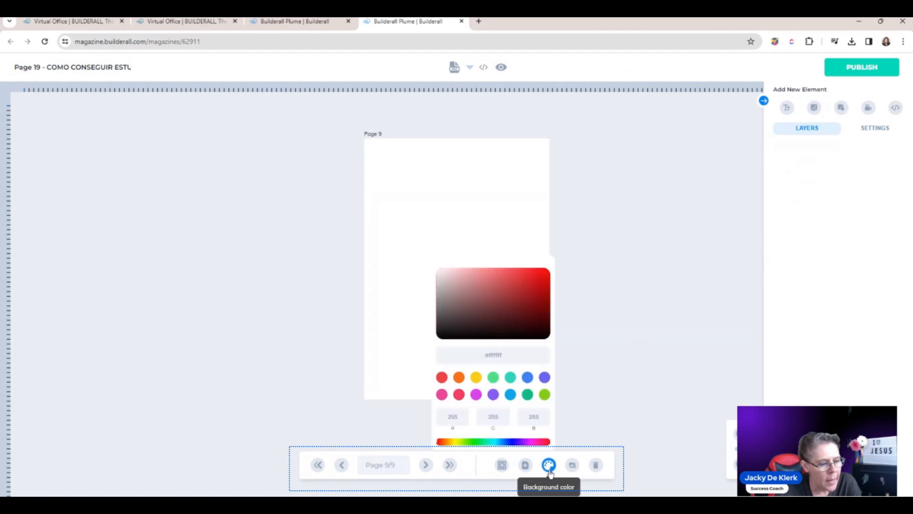
{"action": "left_click", "coordinate": [545, 394]}
{"action": "left_click", "coordinate": [655, 367]}
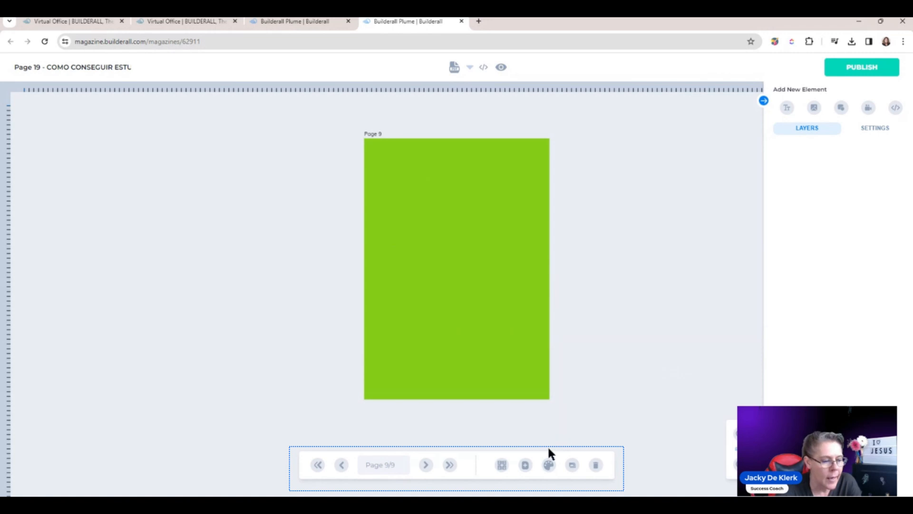
{"action": "left_click", "coordinate": [549, 465]}
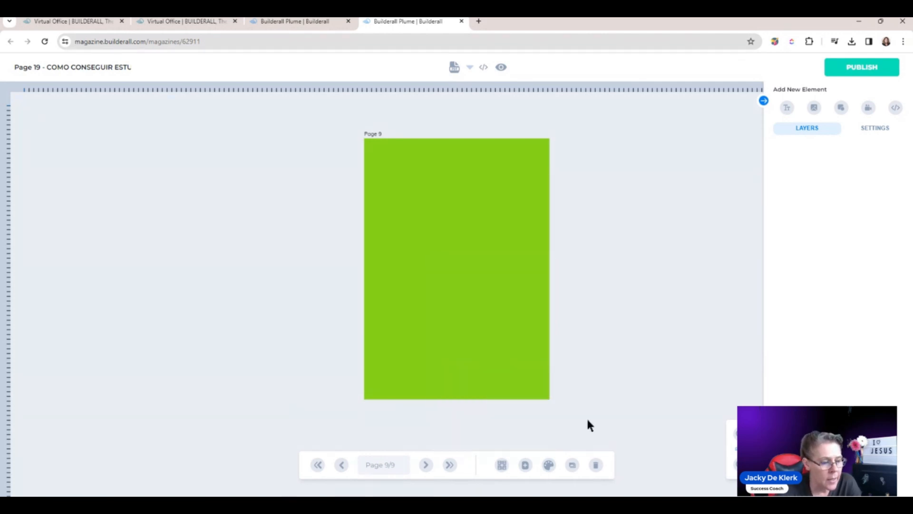
Set the uploaded image a22 as the new page's background image
{"action": "left_click", "coordinate": [572, 465]}
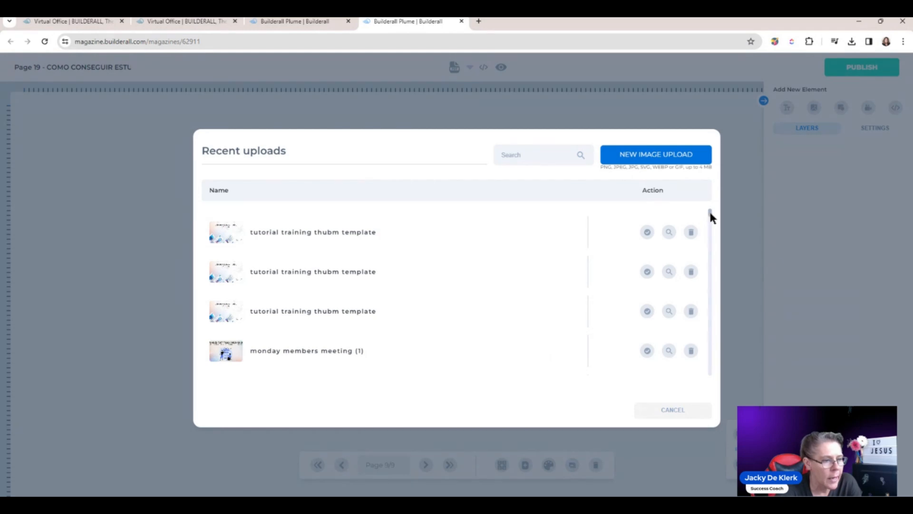
{"action": "scroll", "coordinate": [709, 217], "scroll_direction": "down", "scroll_amount": 5}
{"action": "scroll", "coordinate": [712, 240], "scroll_direction": "down", "scroll_amount": 5}
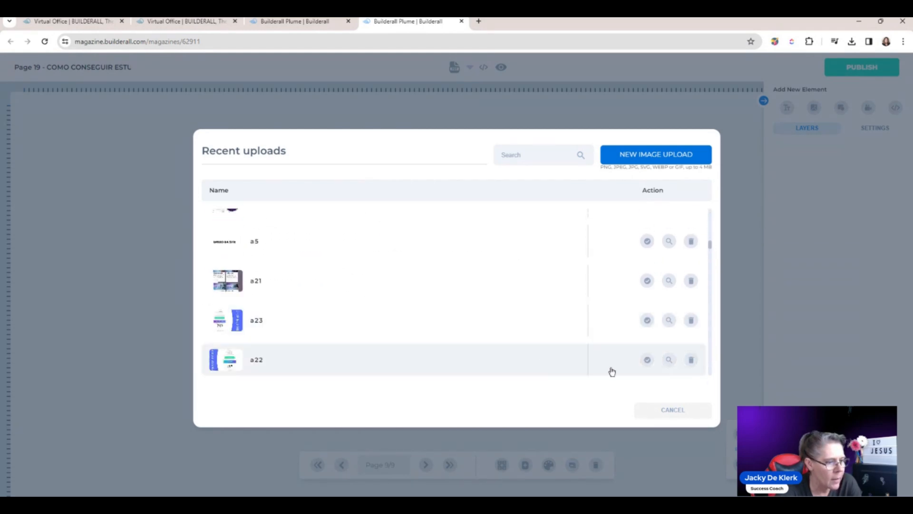
{"action": "left_click", "coordinate": [648, 360]}
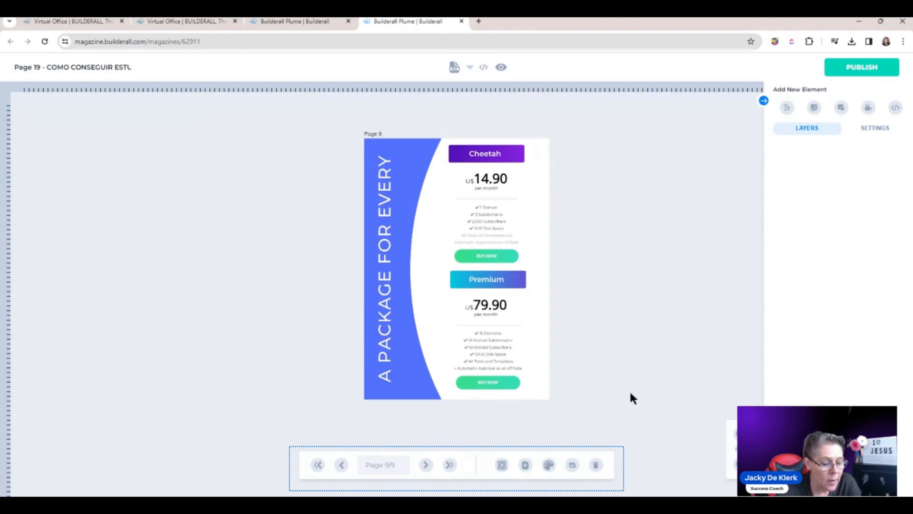
Reorder the pages, placing the pricing page second, the introduction page third and the ESTUDO SEMPRE NO MESMO LUGAR E HORÁRIO page fourth
{"action": "left_click", "coordinate": [502, 465]}
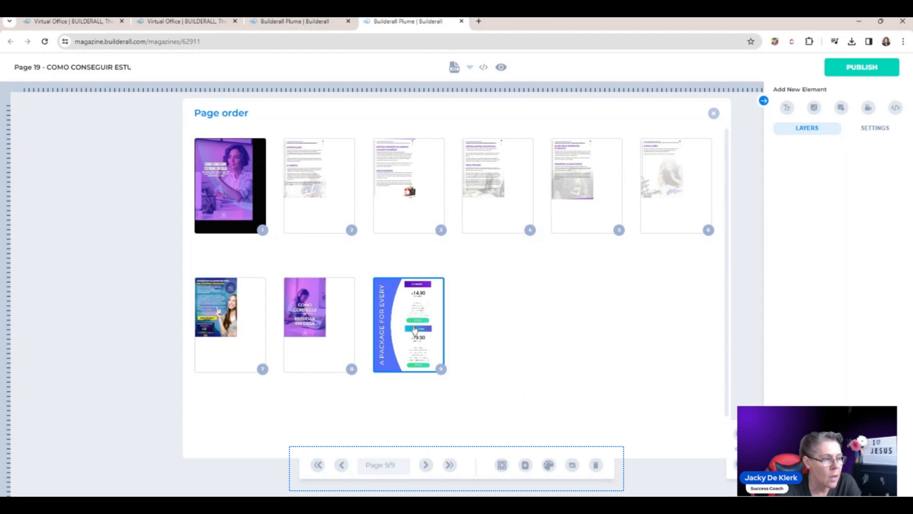
{"action": "left_click_drag", "start_coordinate": [417, 341], "coordinate": [317, 204]}
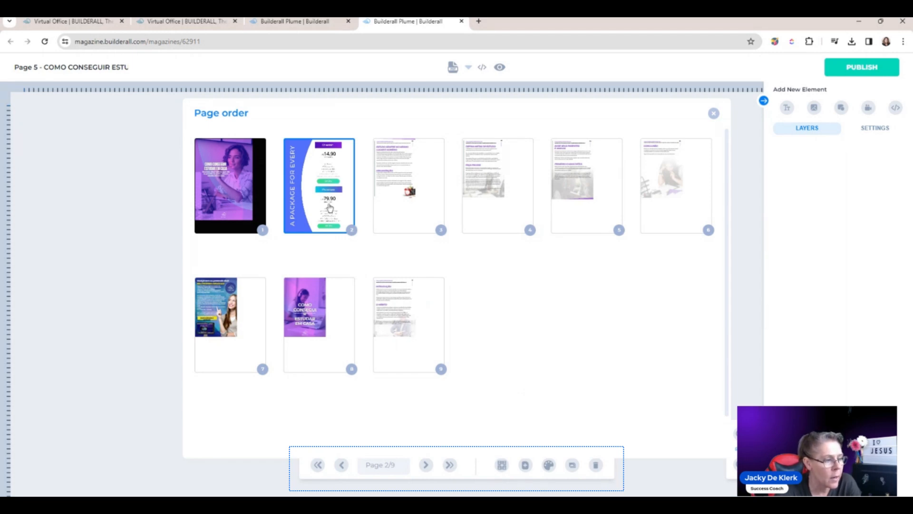
{"action": "left_click_drag", "start_coordinate": [407, 327], "coordinate": [395, 186]}
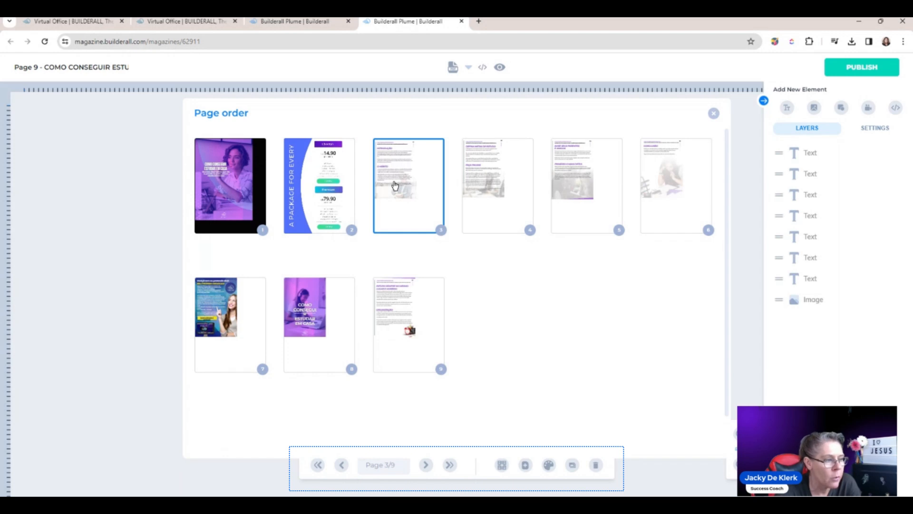
{"action": "left_click_drag", "start_coordinate": [388, 341], "coordinate": [469, 204]}
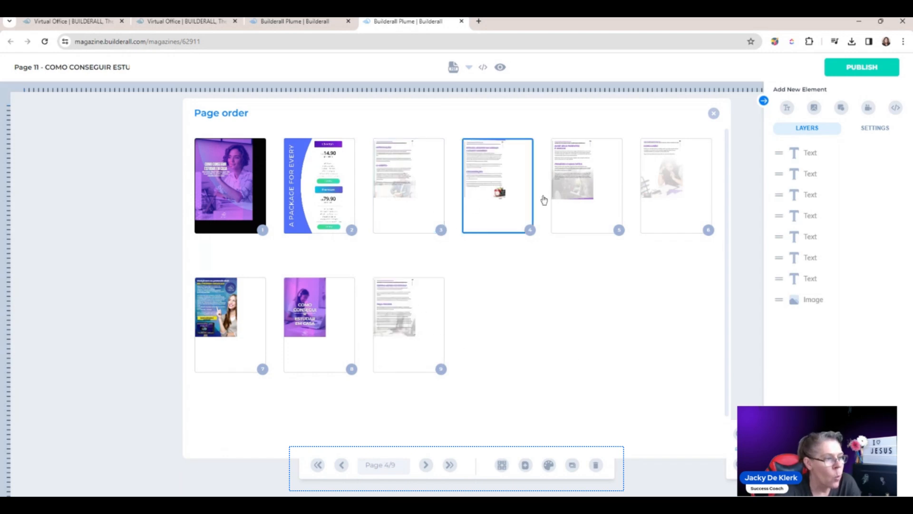
{"action": "left_click", "coordinate": [714, 115]}
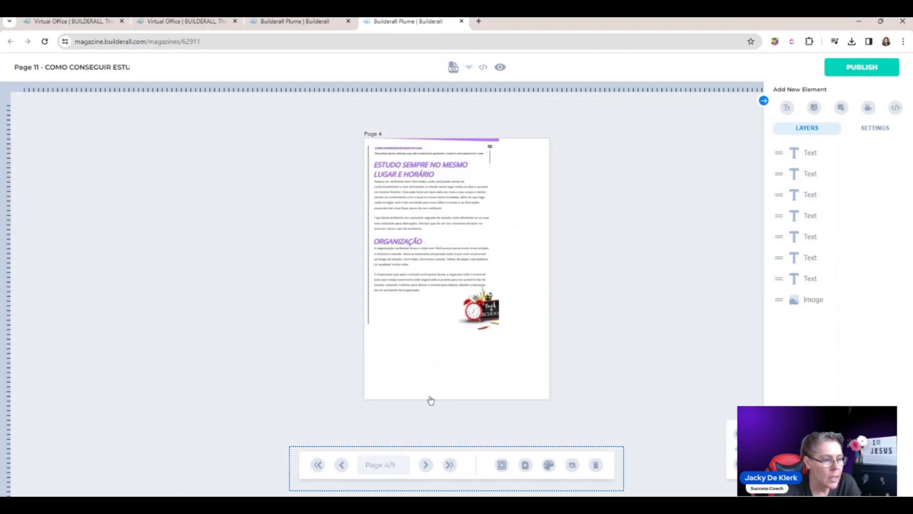
Go from the cover to the pricing page in second position and delete it
{"action": "left_click", "coordinate": [318, 467]}
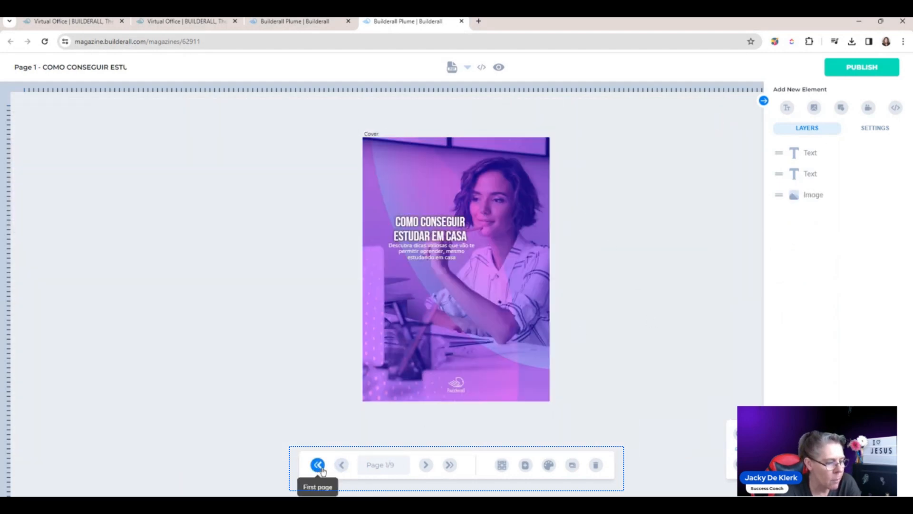
{"action": "left_click", "coordinate": [426, 466]}
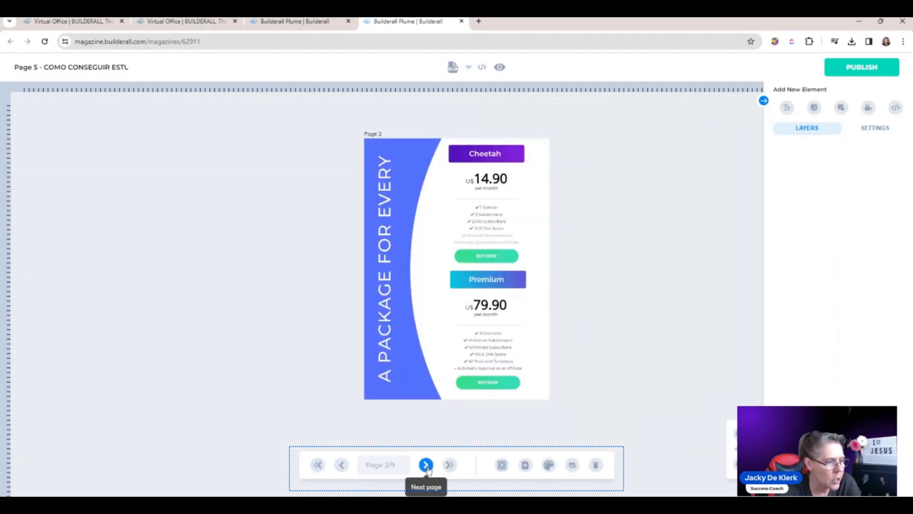
{"action": "left_click", "coordinate": [595, 466]}
{"action": "left_click", "coordinate": [513, 303]}
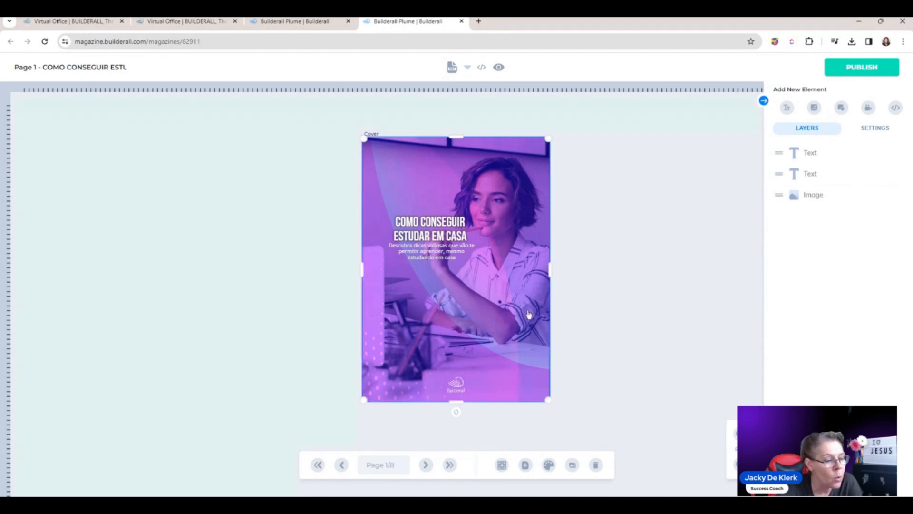
Add another blank page, use the first recent upload as its background image, and delete that page
{"action": "left_click", "coordinate": [525, 468]}
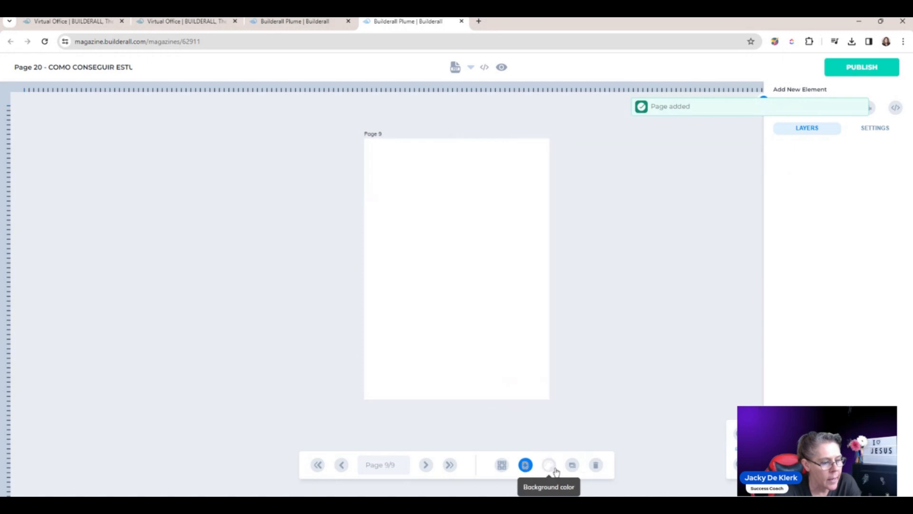
{"action": "left_click", "coordinate": [572, 464]}
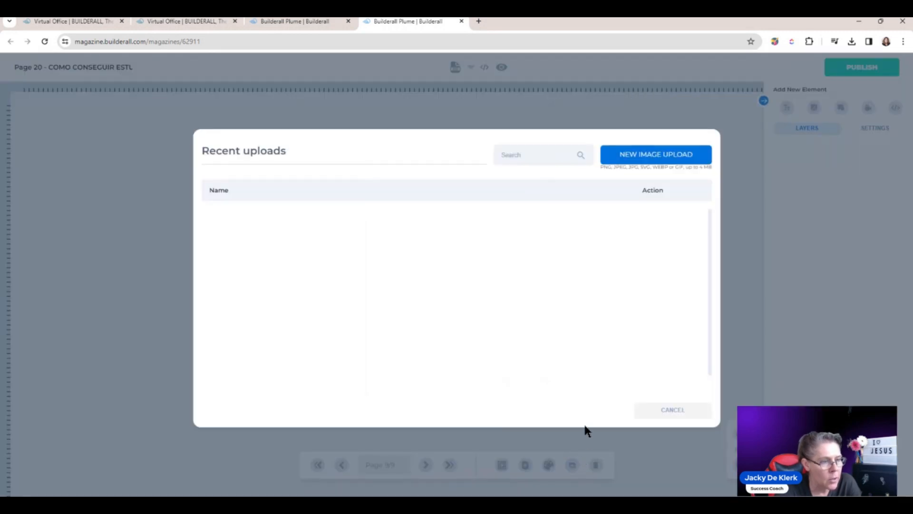
{"action": "left_click", "coordinate": [647, 234]}
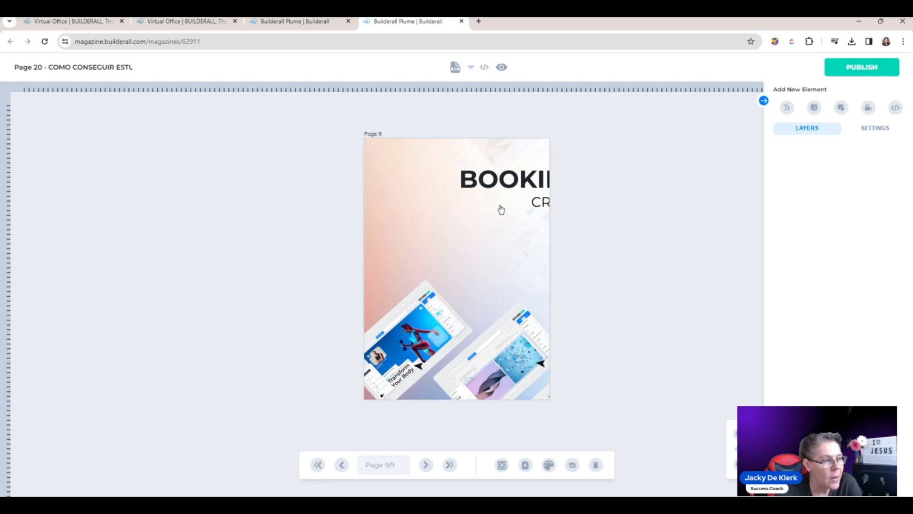
{"action": "left_click", "coordinate": [596, 467]}
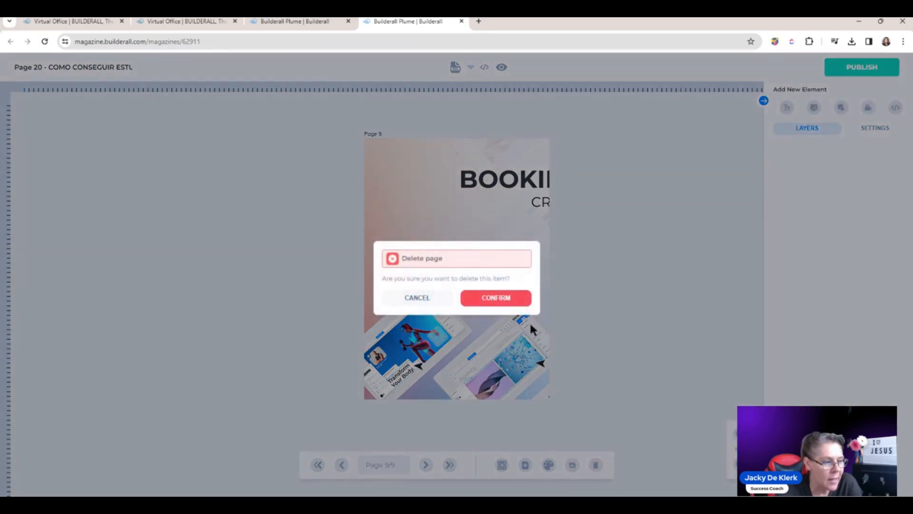
{"action": "left_click", "coordinate": [511, 299]}
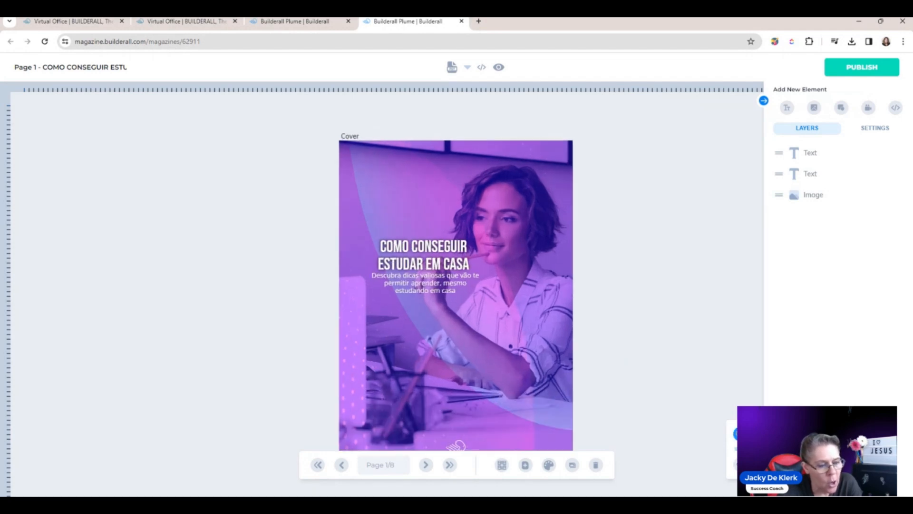
{"action": "left_click", "coordinate": [442, 346]}
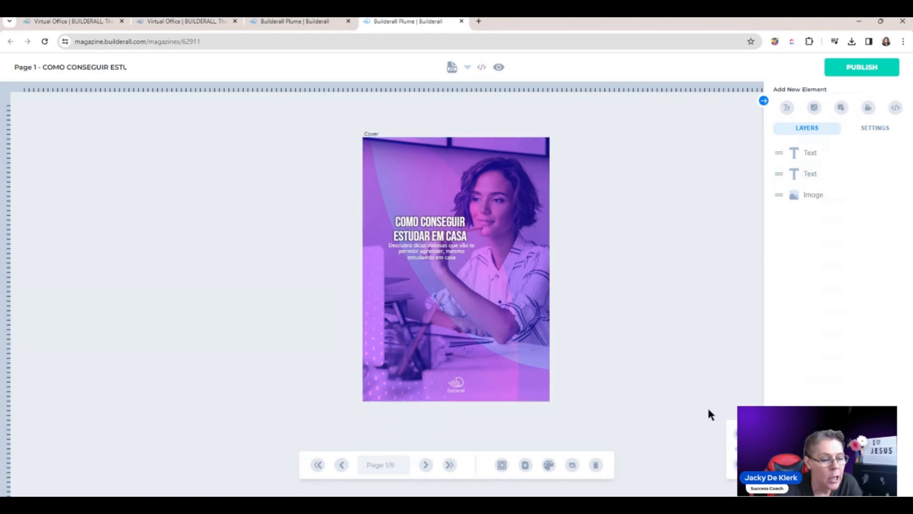
{"action": "left_click", "coordinate": [741, 434]}
{"action": "left_click", "coordinate": [741, 434]}
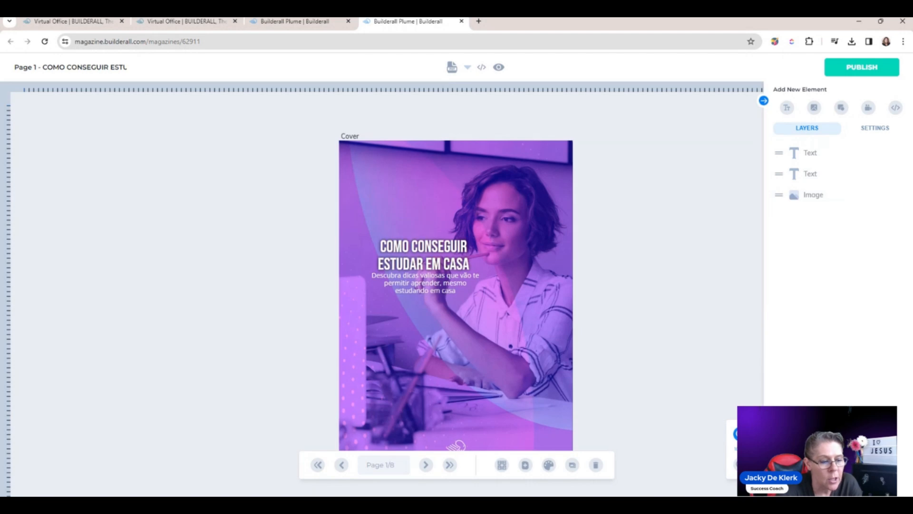
{"action": "left_click", "coordinate": [741, 464]}
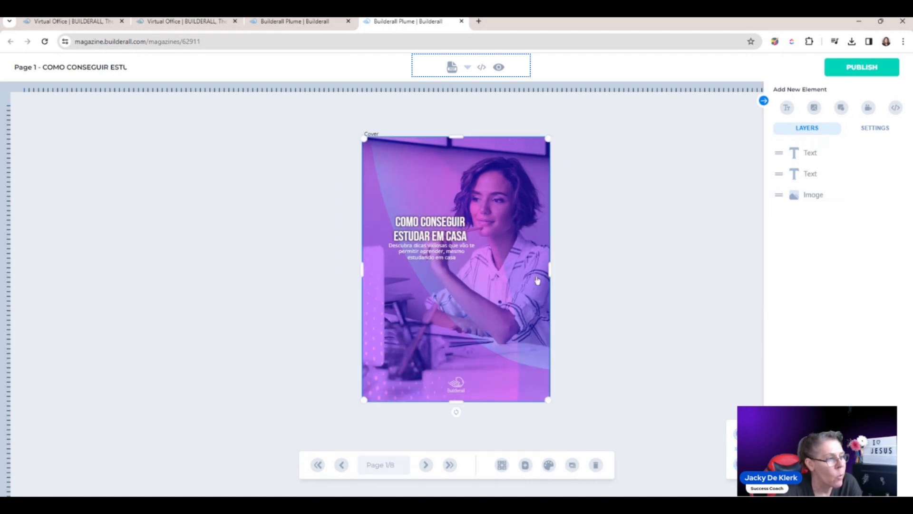
Export the project as a PDF, accepting the warning about image and font discrepancies
{"action": "left_click", "coordinate": [451, 69]}
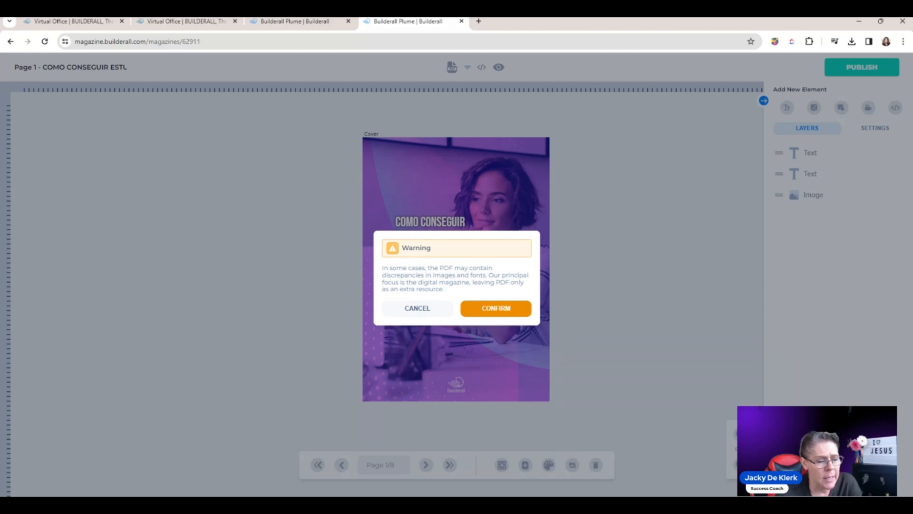
{"action": "left_click", "coordinate": [506, 310]}
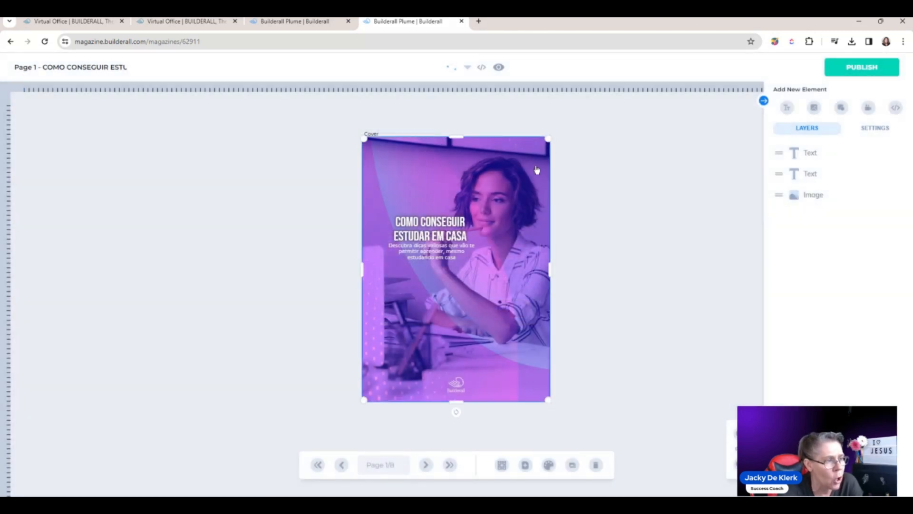
{"action": "left_click", "coordinate": [472, 113]}
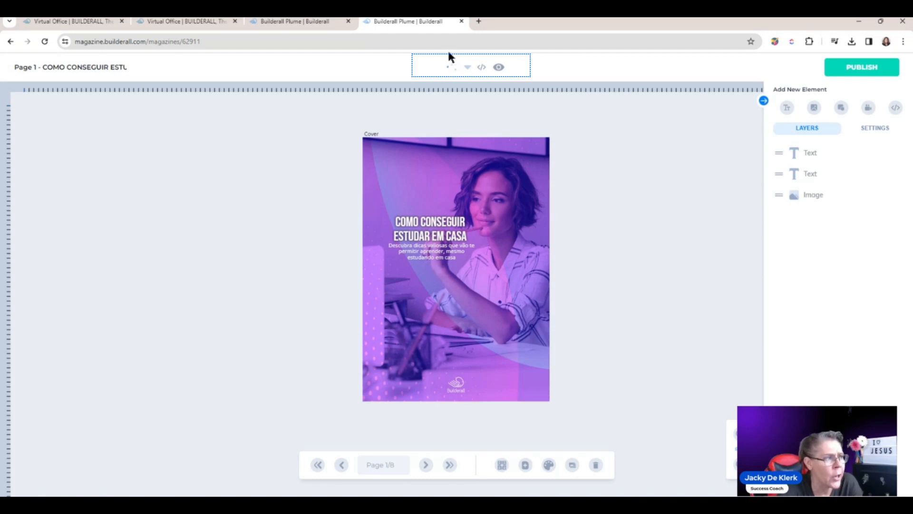
Show the full list of exported PDF files and view the last COMO CONSEGUIR ESTUDAR EM CASA export
{"action": "left_click", "coordinate": [469, 70]}
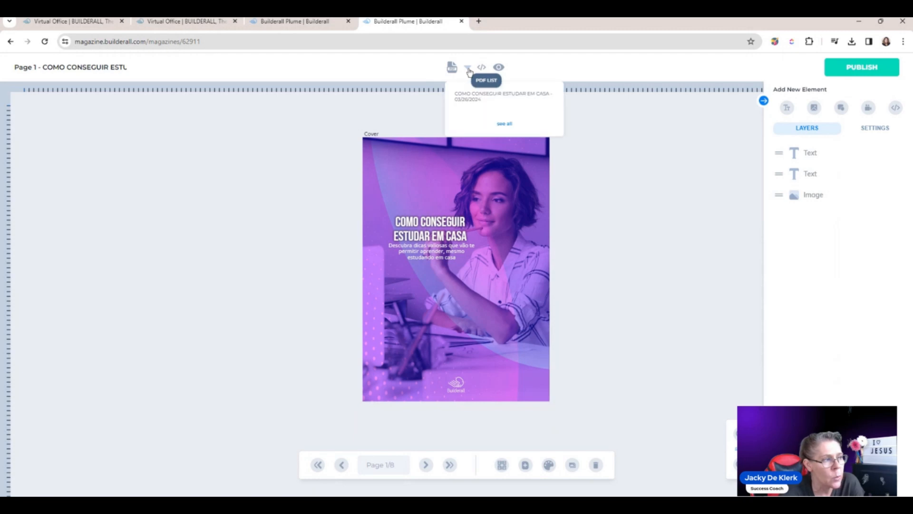
{"action": "left_click", "coordinate": [504, 123]}
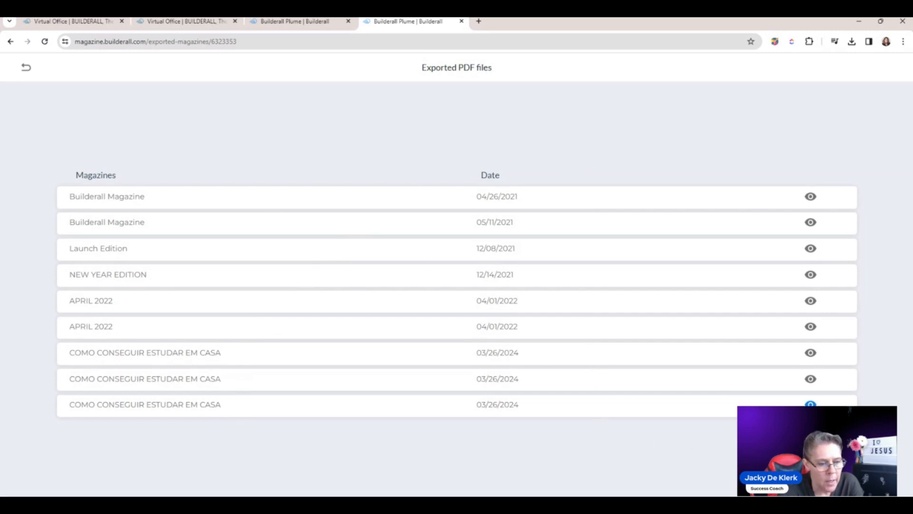
{"action": "left_click", "coordinate": [811, 404]}
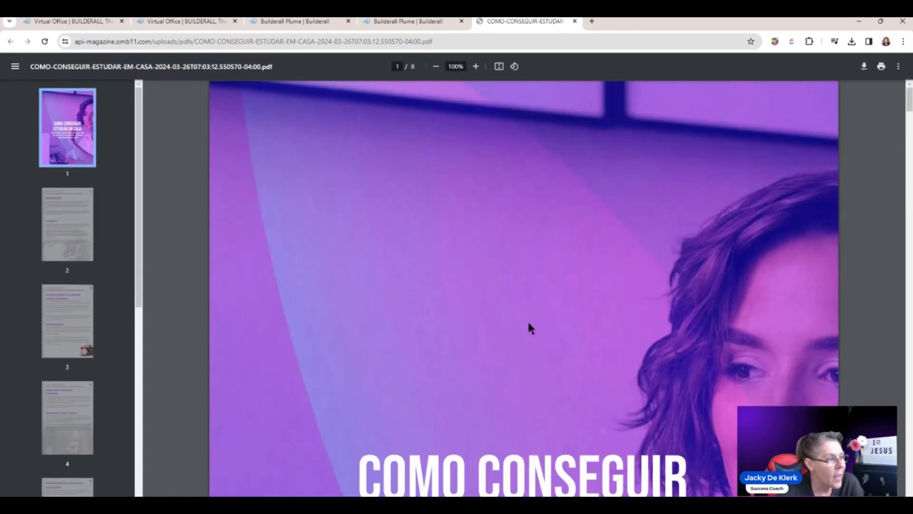
Examine pages 2 to 4 of the exported PDF and reduce the zoom to 33% to see whole pages
{"action": "left_click", "coordinate": [76, 212]}
{"action": "left_click", "coordinate": [74, 325]}
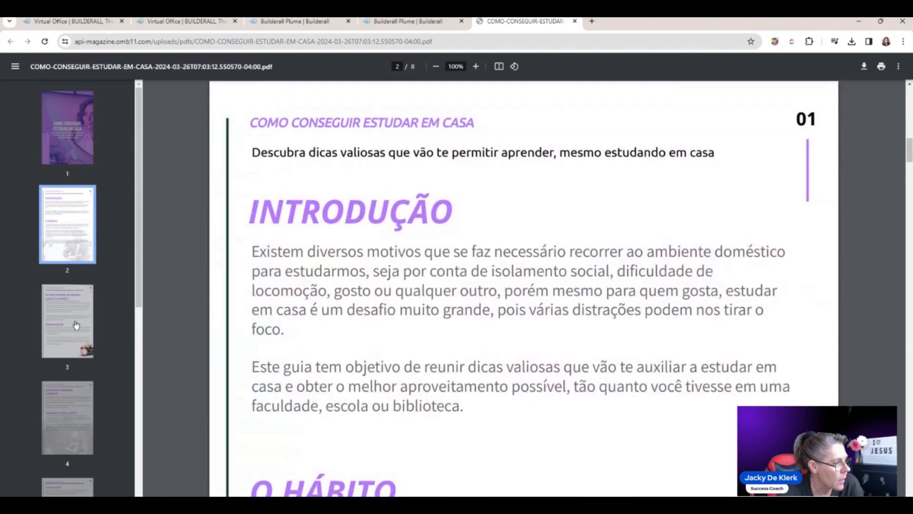
{"action": "left_click", "coordinate": [71, 407]}
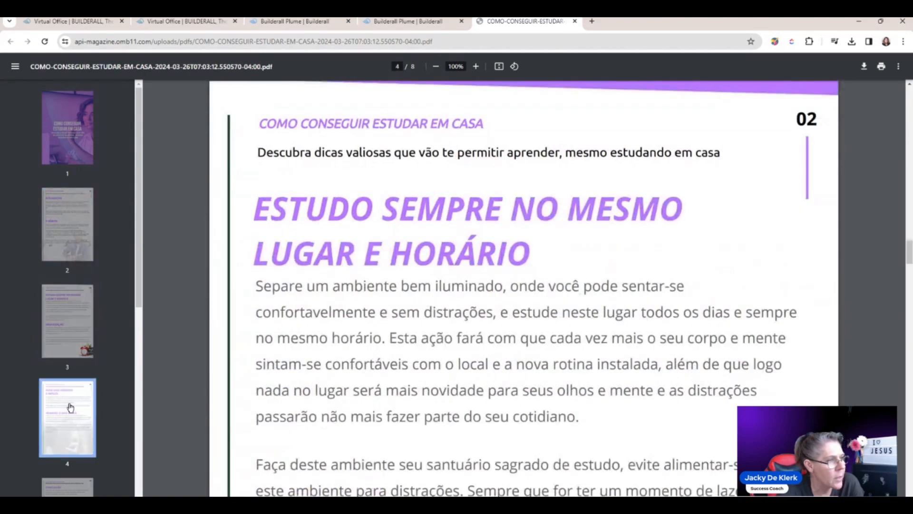
{"action": "left_click", "coordinate": [436, 67]}
{"action": "left_click", "coordinate": [436, 66]}
{"action": "left_click", "coordinate": [436, 67]}
{"action": "left_click", "coordinate": [436, 66]}
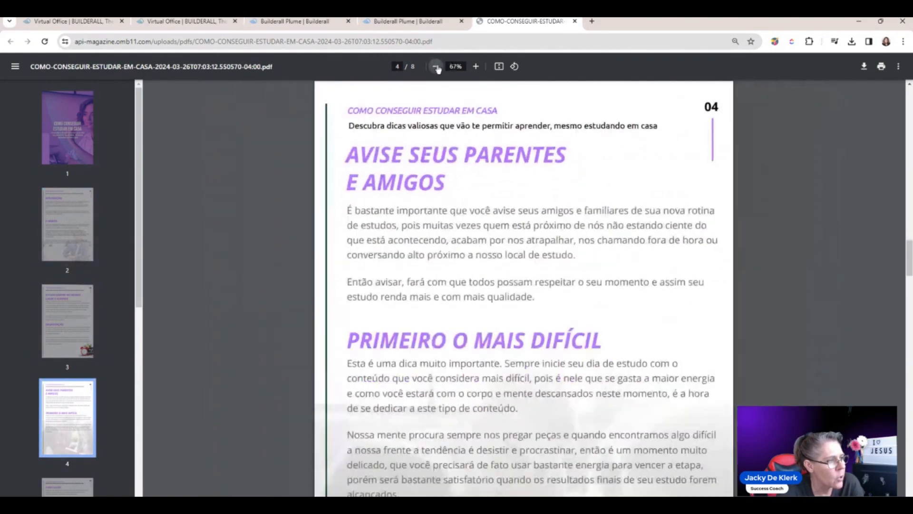
{"action": "left_click", "coordinate": [437, 67]}
{"action": "left_click", "coordinate": [436, 67]}
{"action": "left_click", "coordinate": [436, 67]}
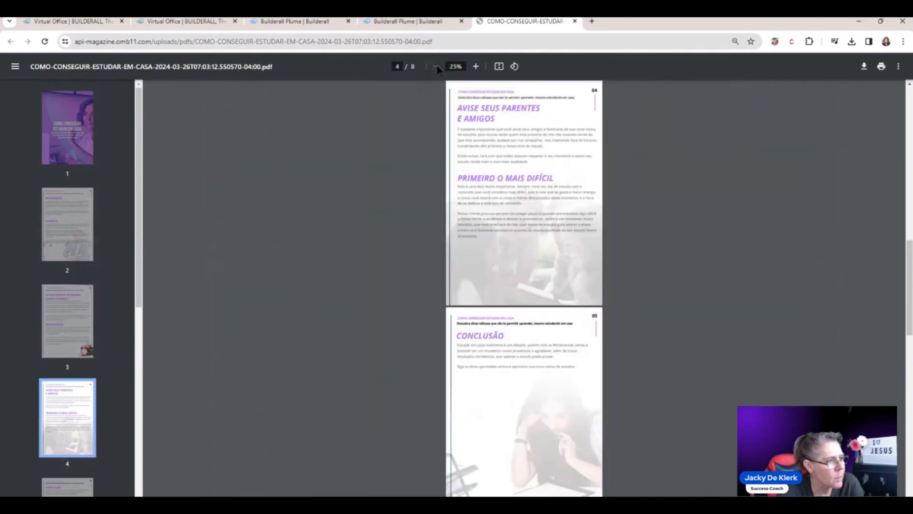
{"action": "left_click", "coordinate": [476, 67]}
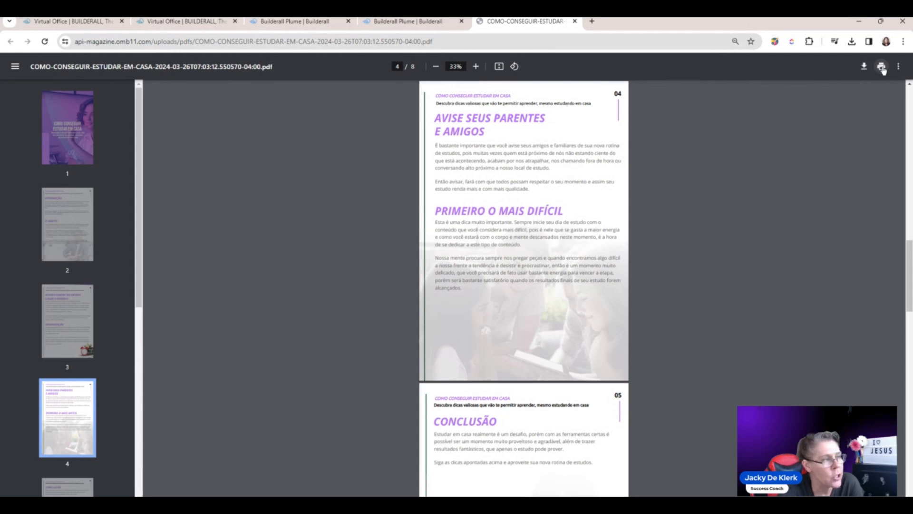
Close the PDF, return from the exported files list to the project editor, and view the project's embed code
{"action": "left_click", "coordinate": [574, 22]}
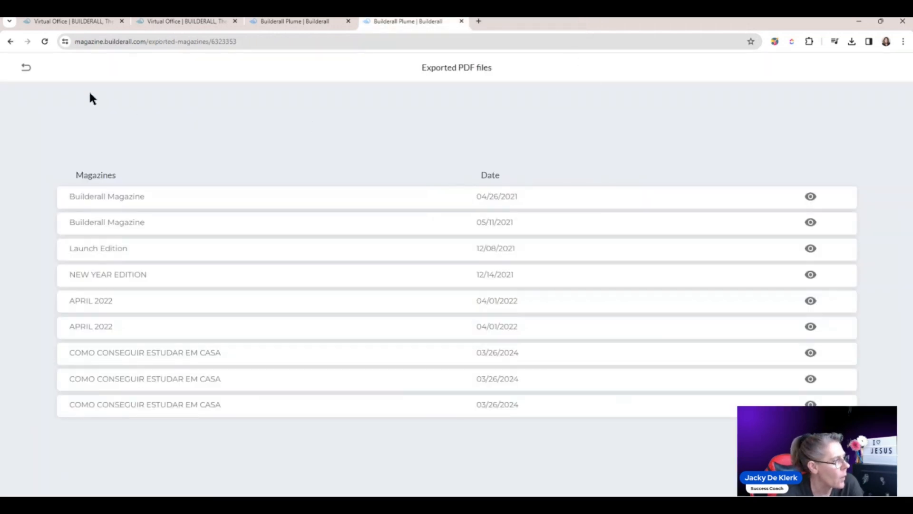
{"action": "left_click", "coordinate": [23, 67]}
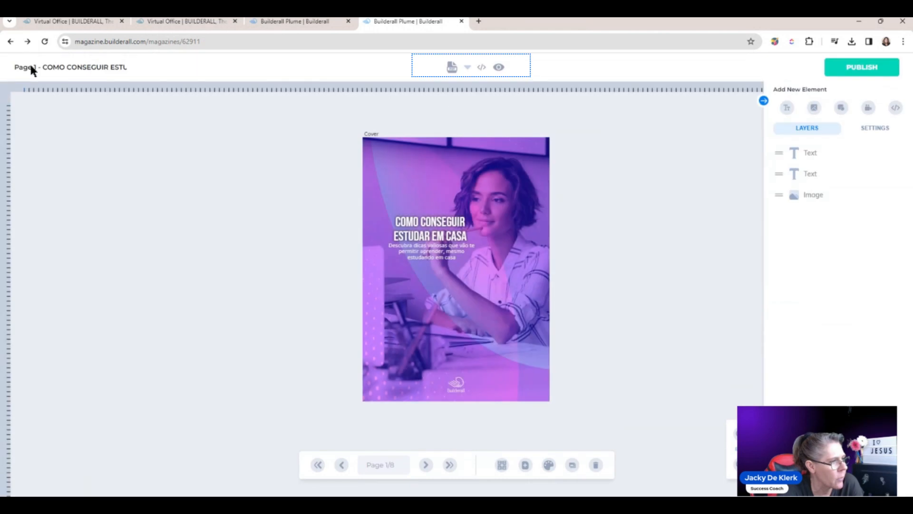
{"action": "left_click", "coordinate": [482, 67]}
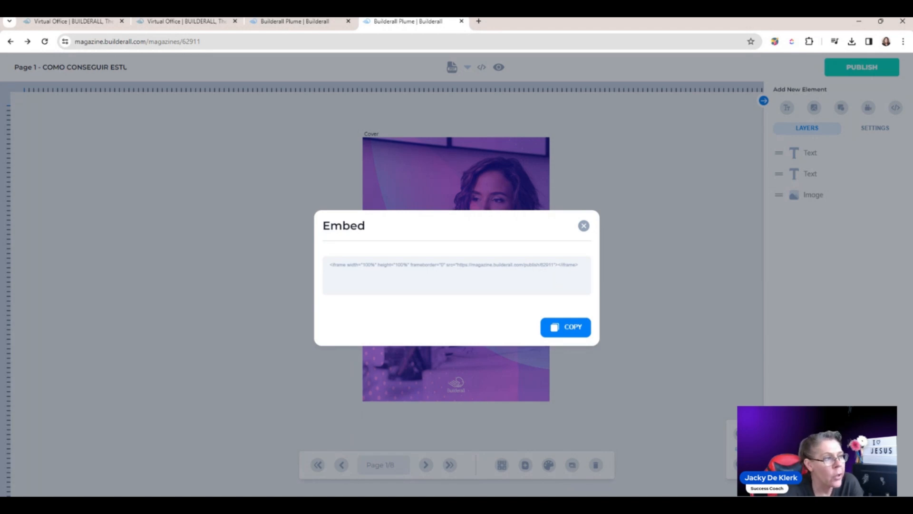
{"action": "left_click", "coordinate": [584, 226]}
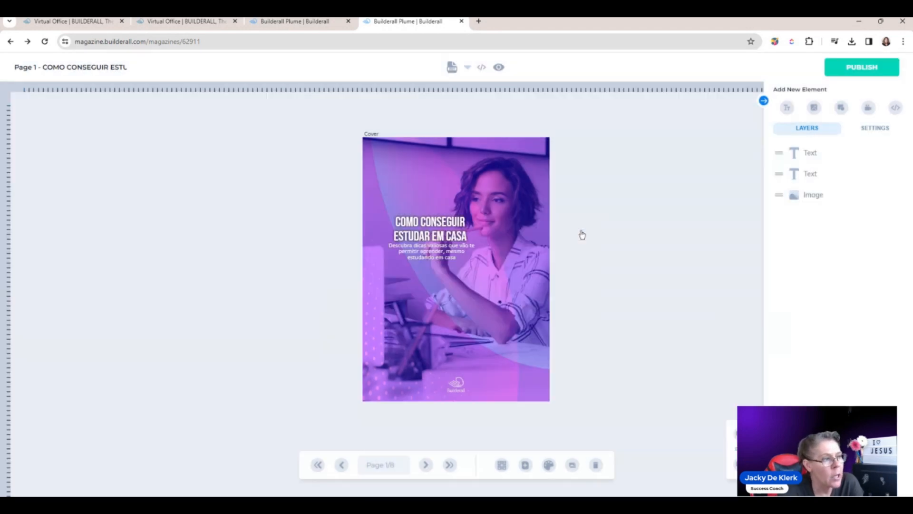
Preview the eBook, select its preview link, set the preview background color to black (#000000), and close the preview
{"action": "left_click", "coordinate": [499, 68]}
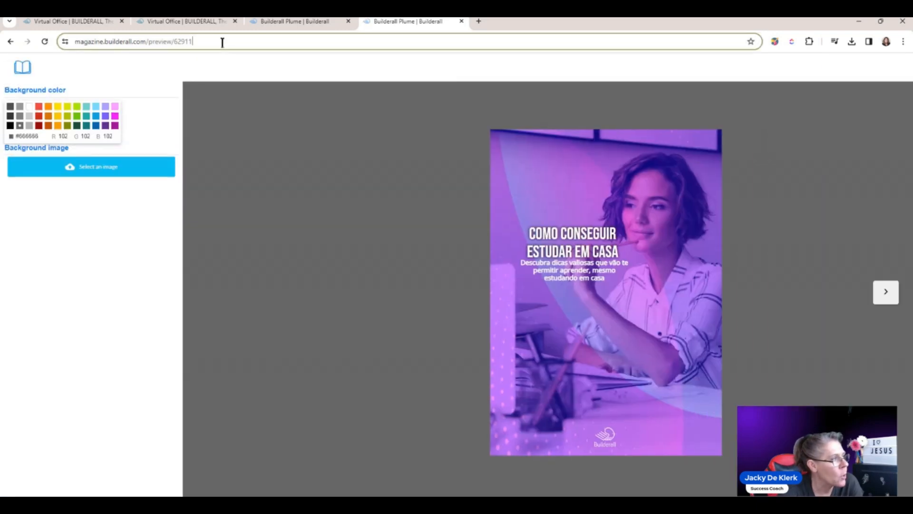
{"action": "left_click_drag", "start_coordinate": [223, 42], "coordinate": [50, 45]}
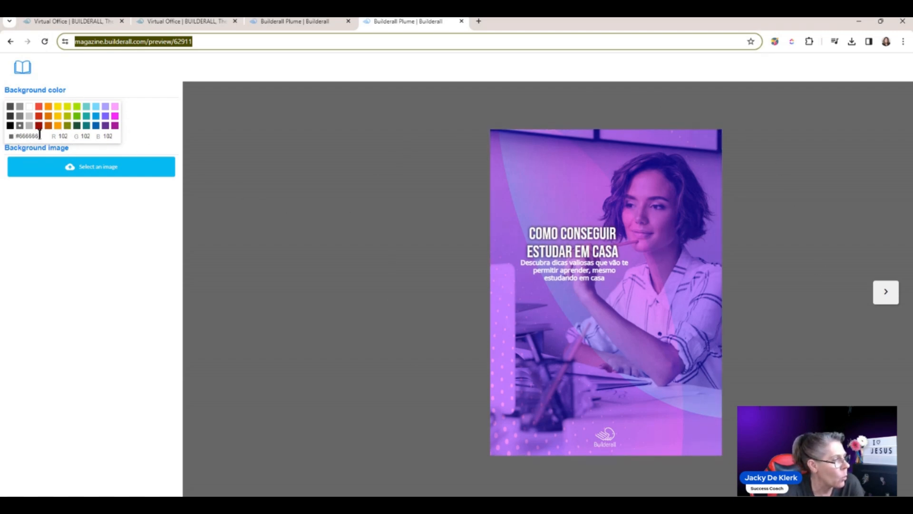
{"action": "left_click", "coordinate": [11, 126]}
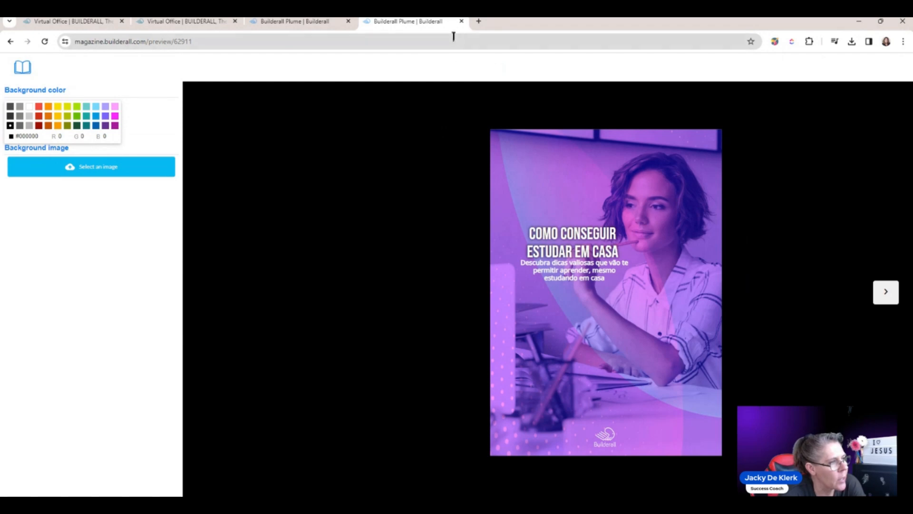
{"action": "left_click", "coordinate": [461, 21]}
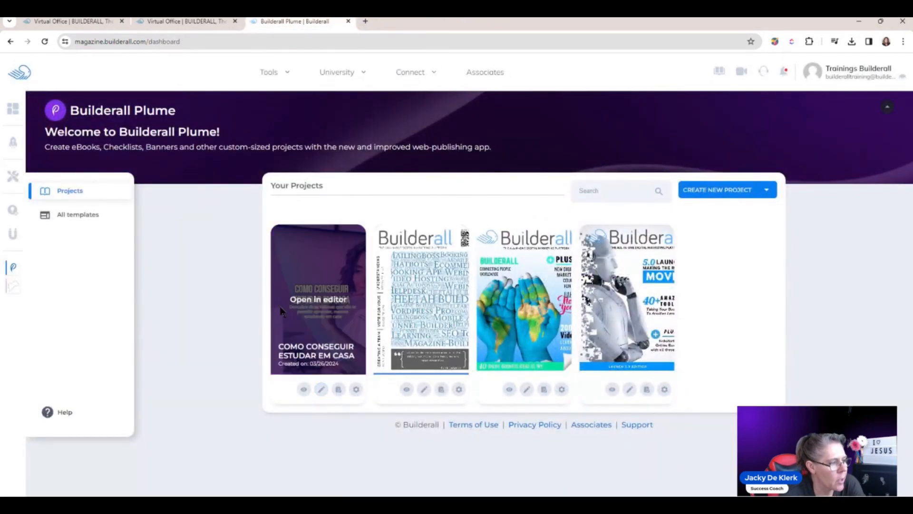